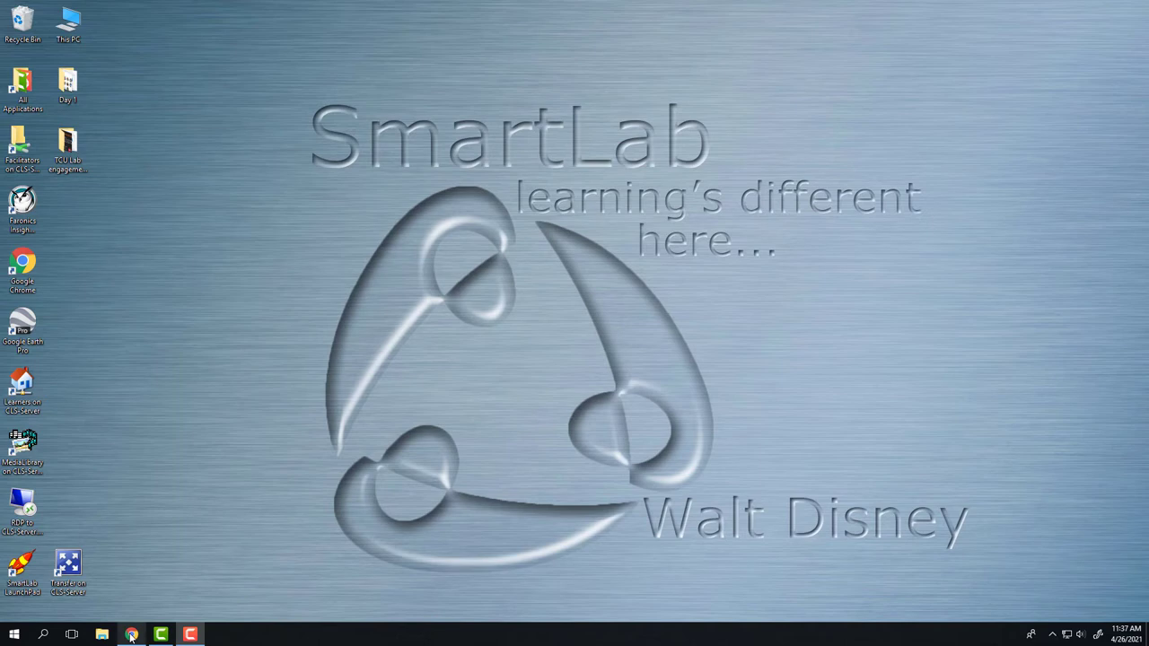
Step: Bring Chrome back and paste the desktop screenshot onto the blank first slide
mouse_move(131, 635)
click(141, 597)
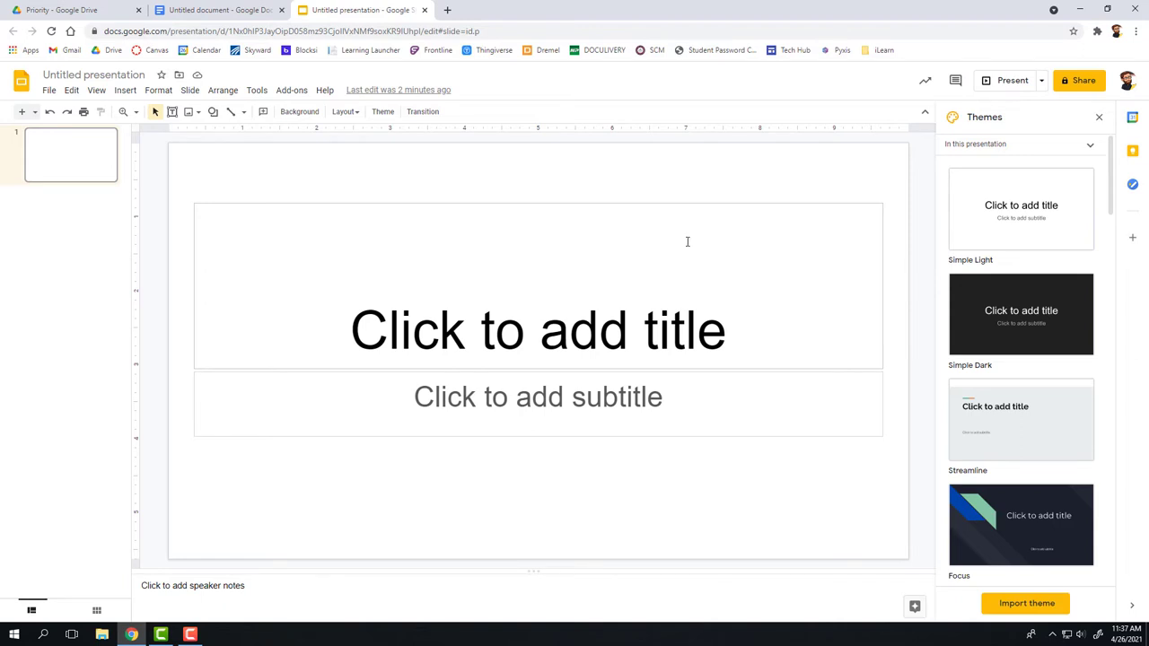
right_click(620, 181)
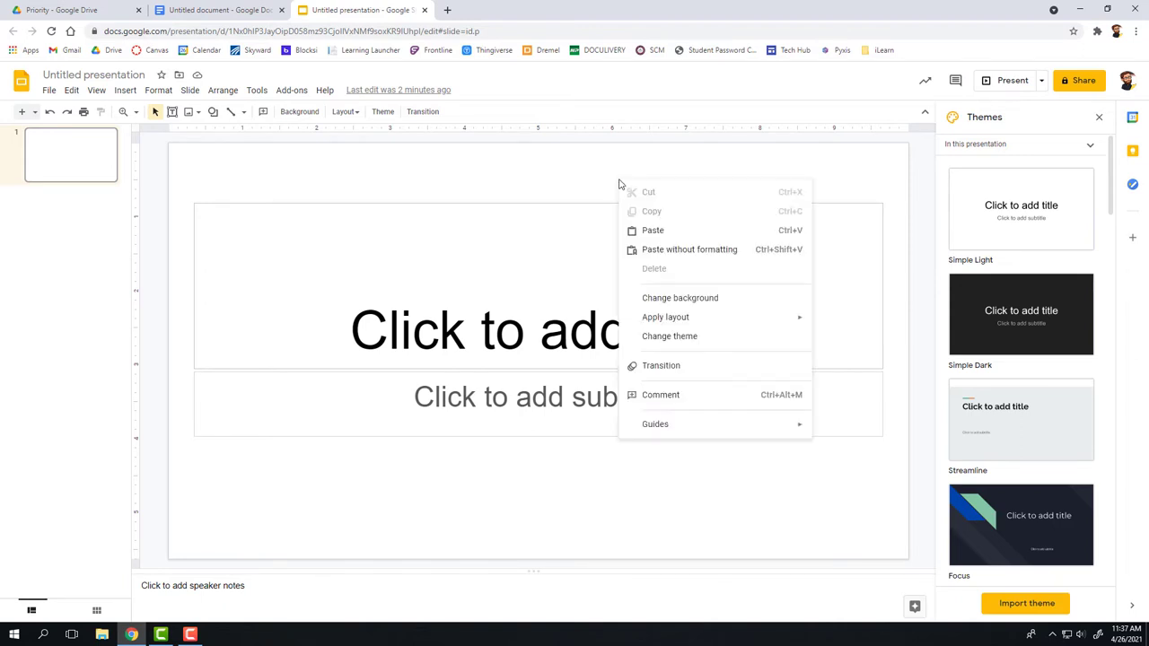
click(675, 235)
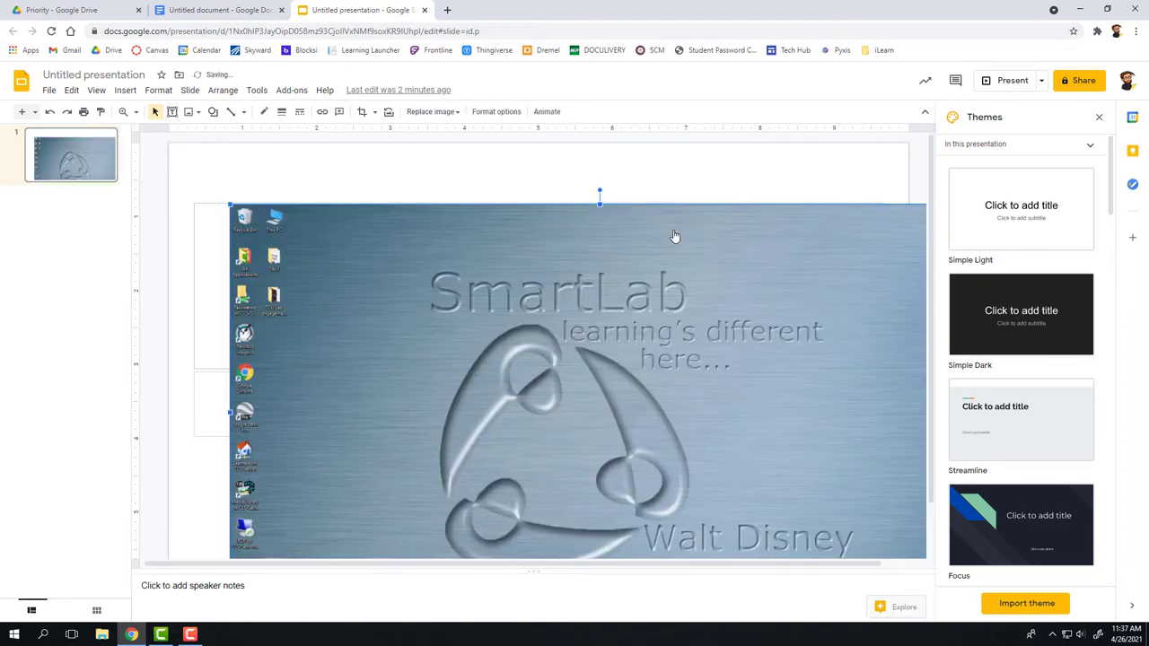
Step: Move the screenshot up-left, shrink it from a corner, and crop a sliver off its top-right
drag(669, 251, 605, 212)
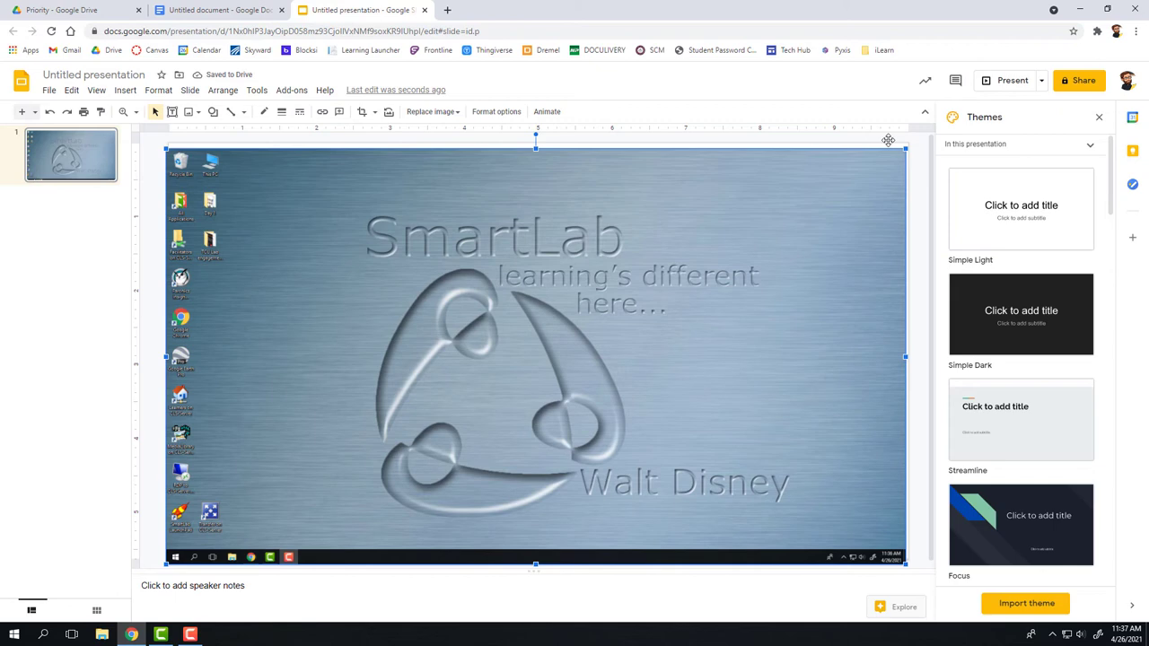
drag(904, 149, 803, 207)
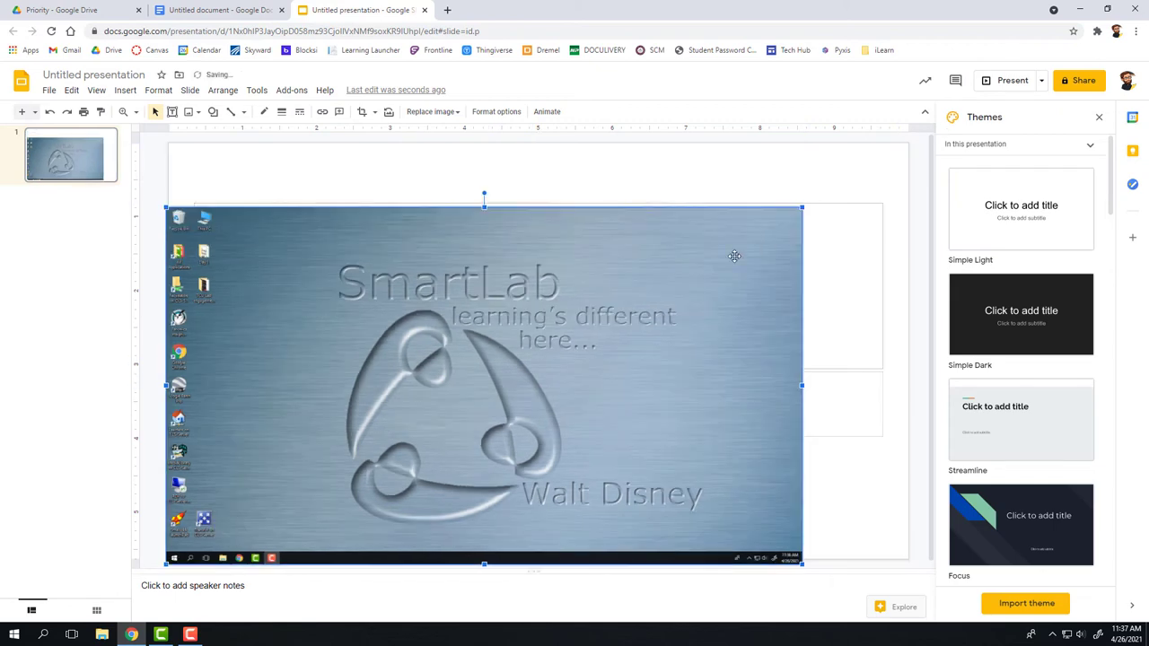
click(362, 112)
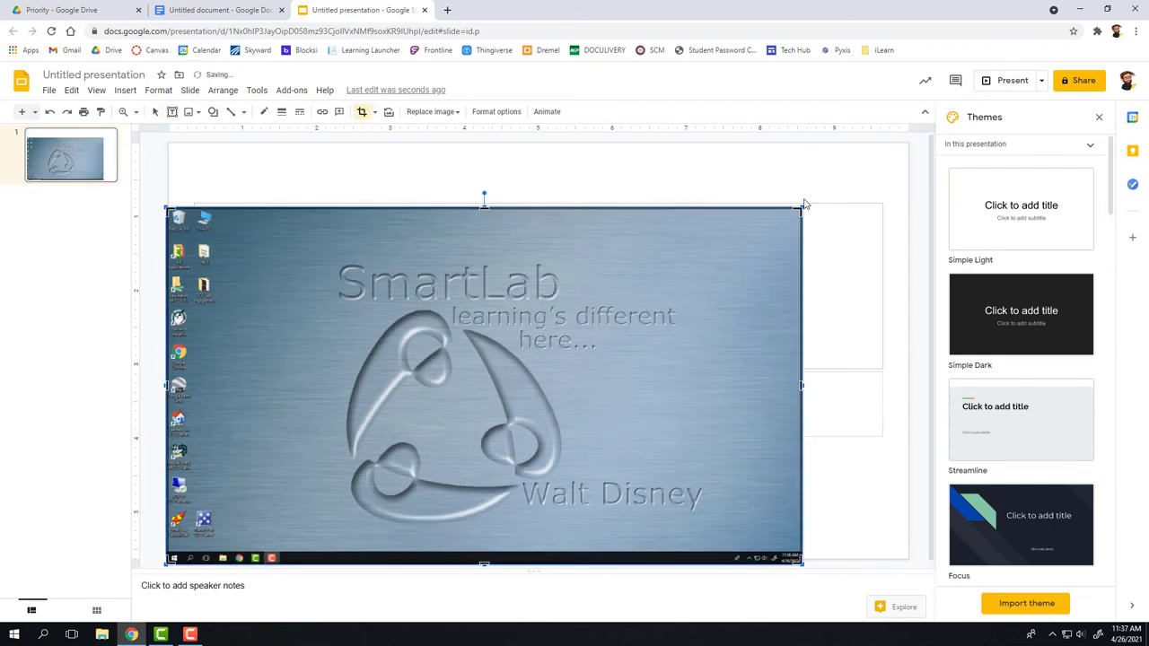
mouse_move(799, 210)
mouse_down()
mouse_move(666, 323)
mouse_move(759, 259)
mouse_move(803, 208)
mouse_up()
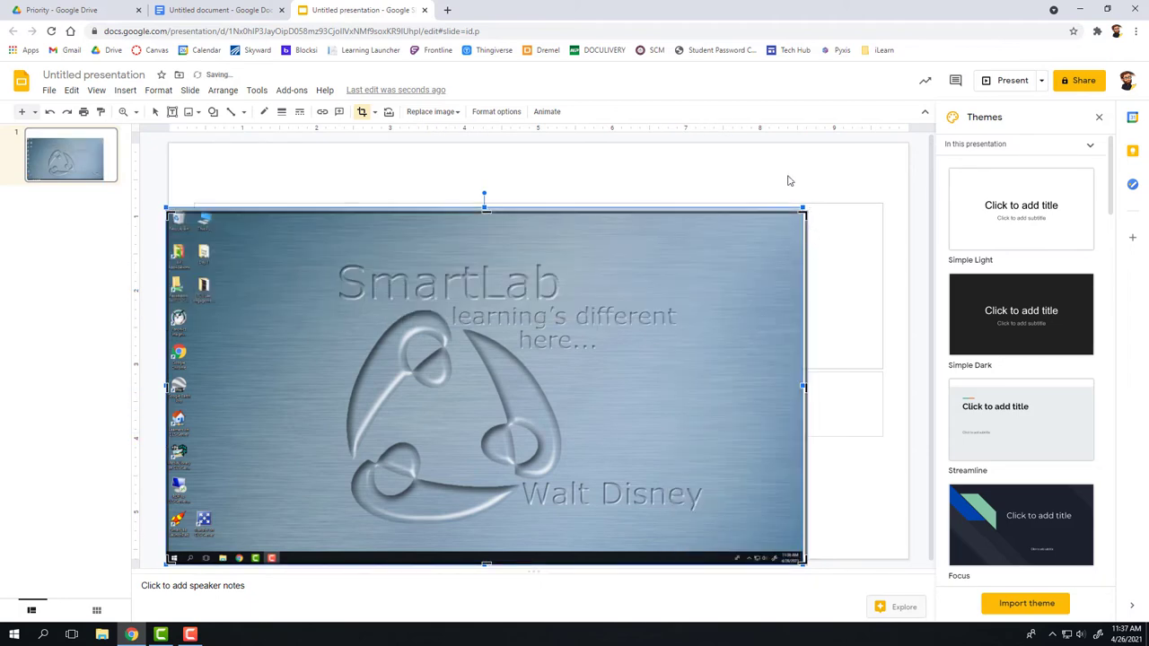
key(Escape)
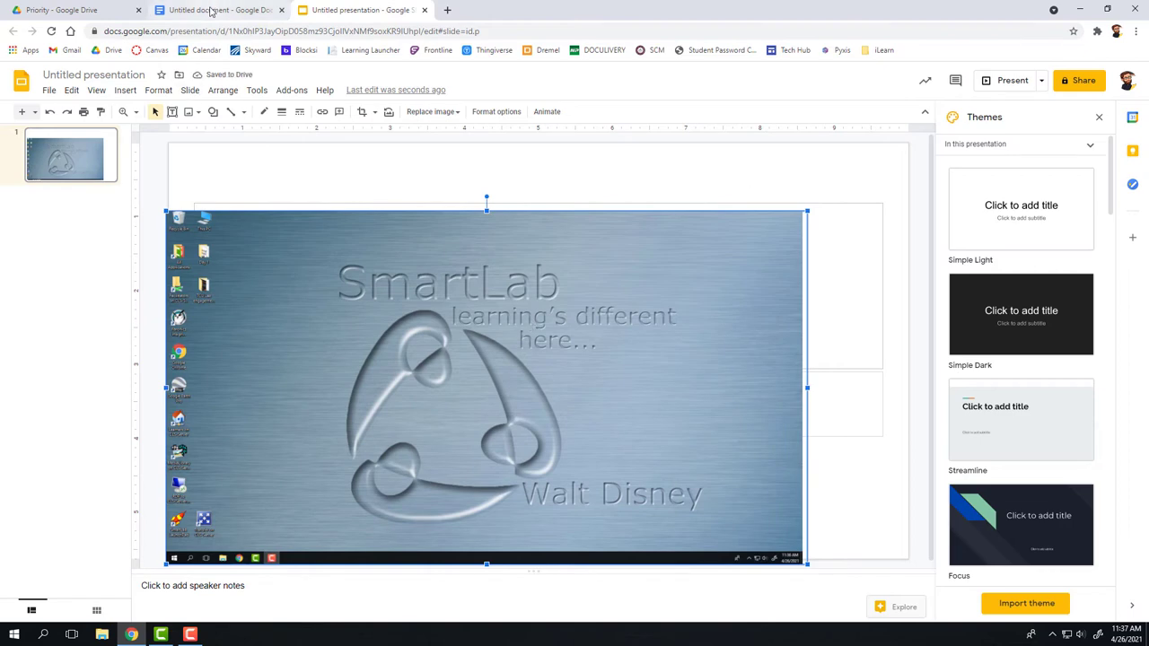
Step: Paste the desktop screenshot into the Untitled Google Doc, then minimize Chrome
click(209, 11)
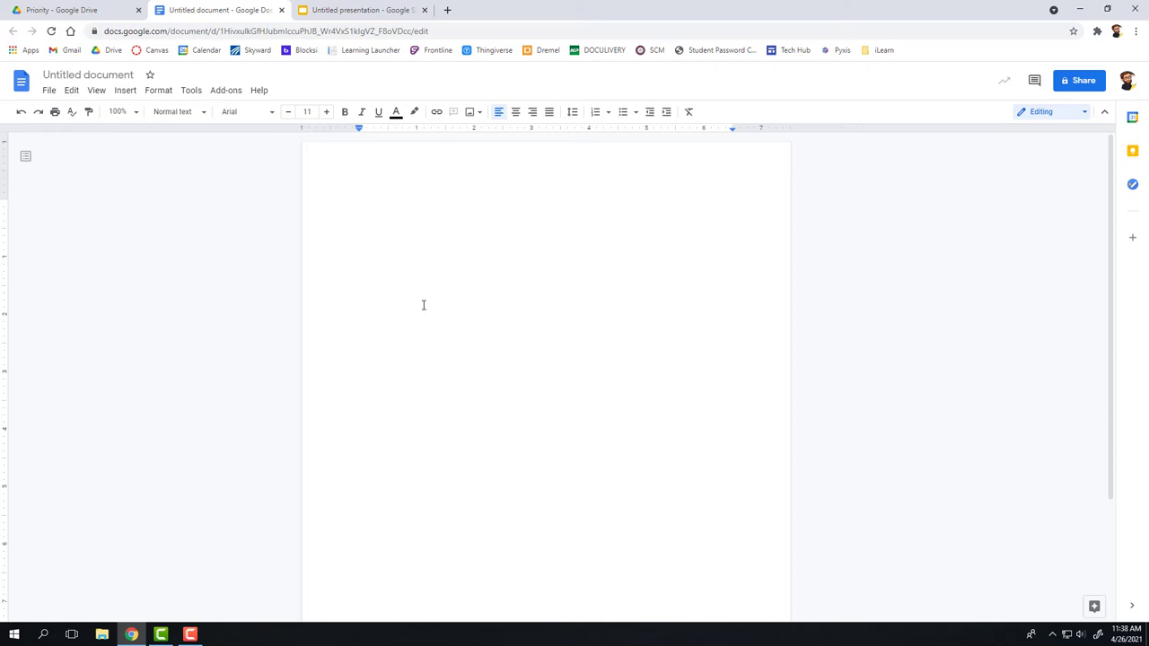
key(ctrl+v)
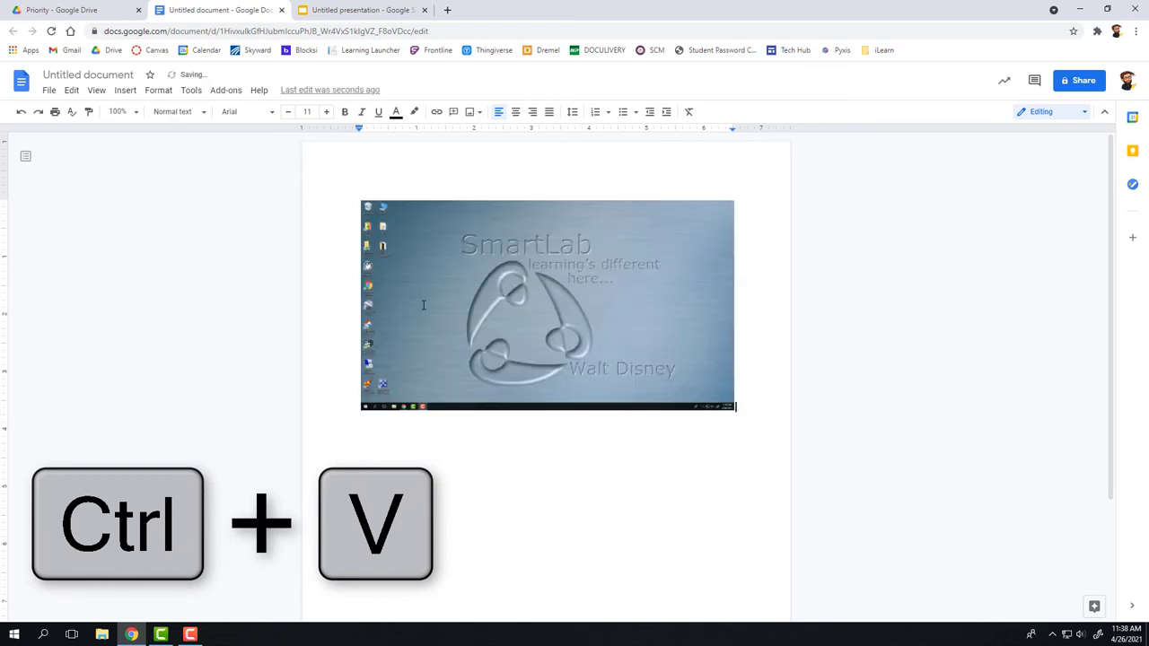
click(573, 296)
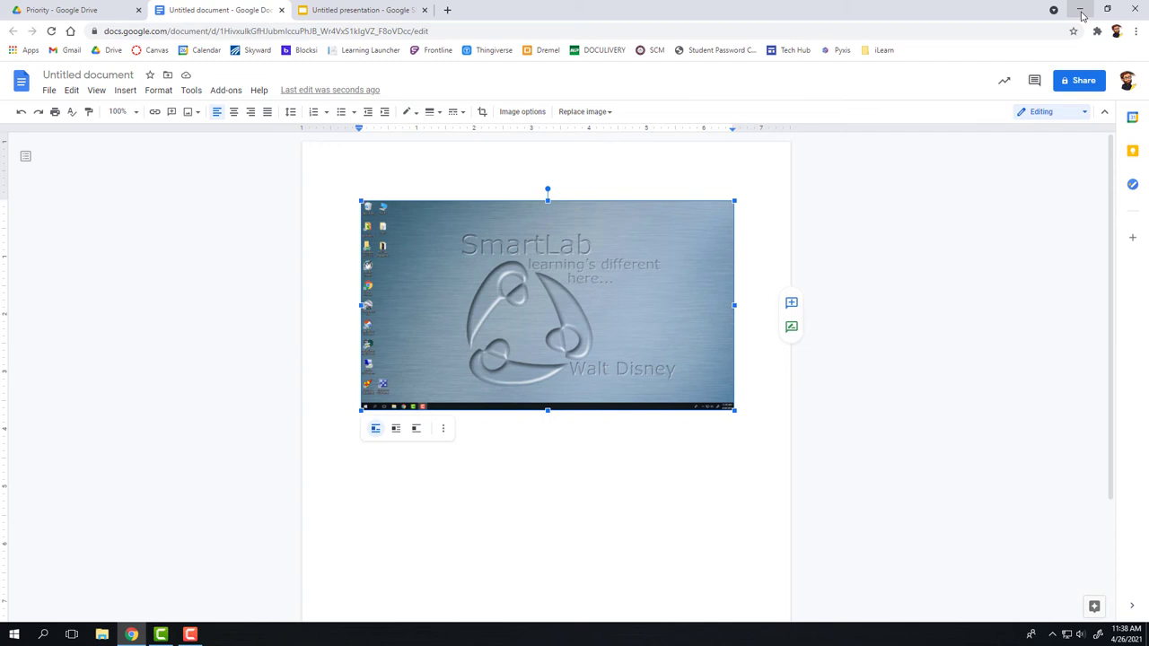
click(1081, 10)
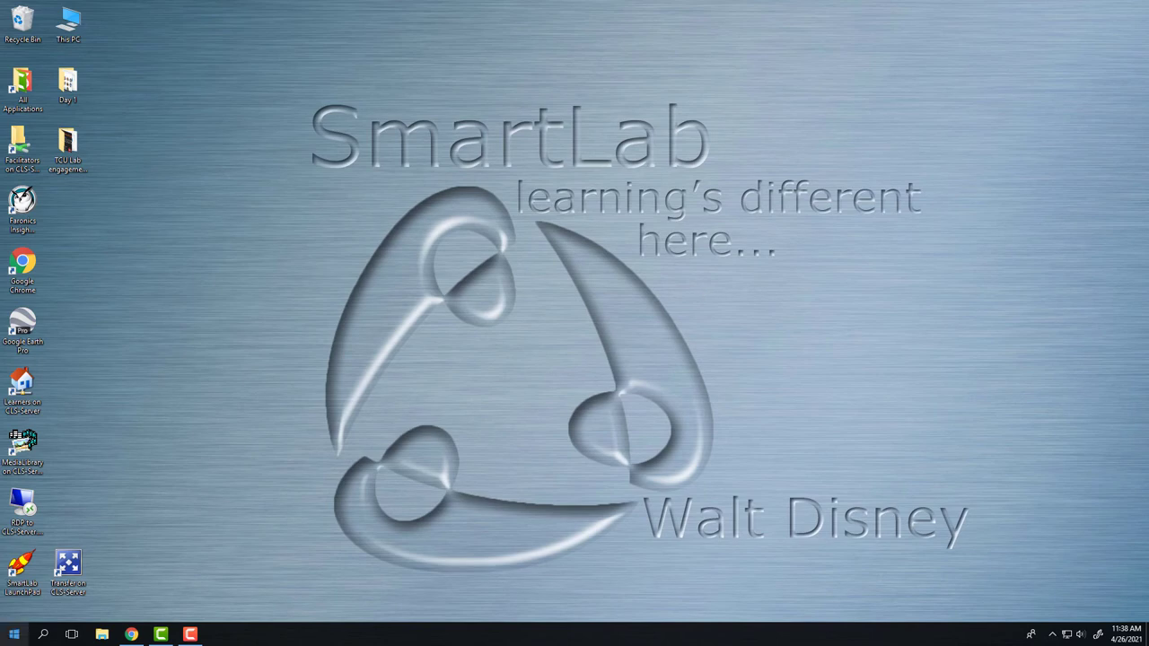
Step: Search the Start menu for 'pain' and launch Paint with a blank 2000 × 2000px canvas
click(13, 635)
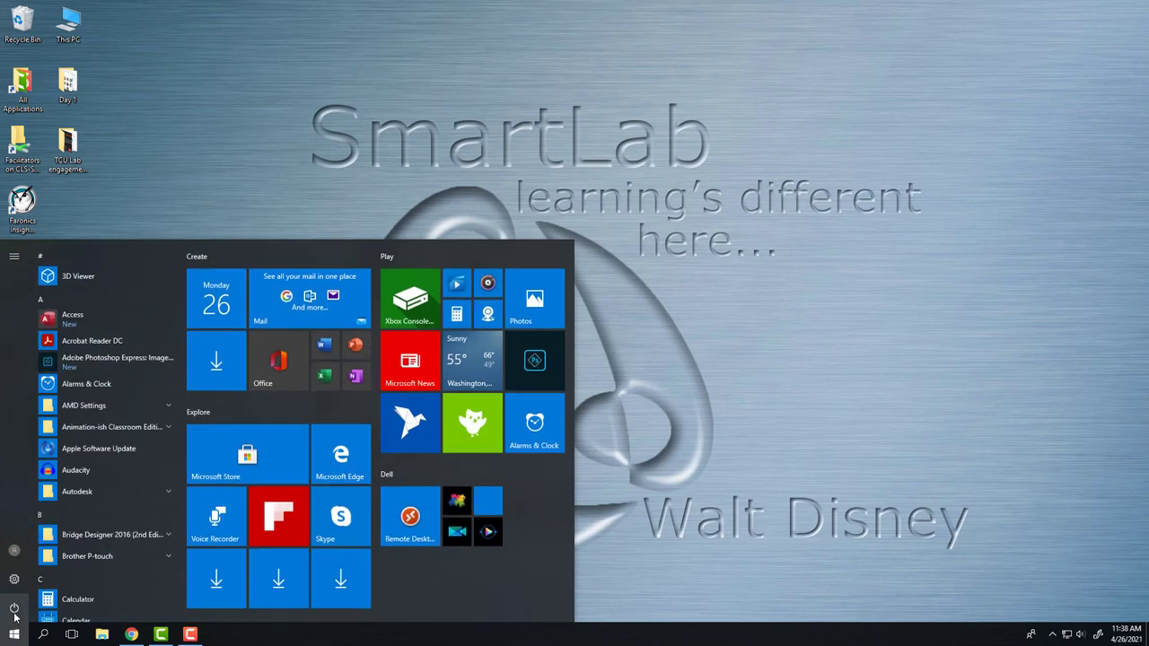
text(paint)
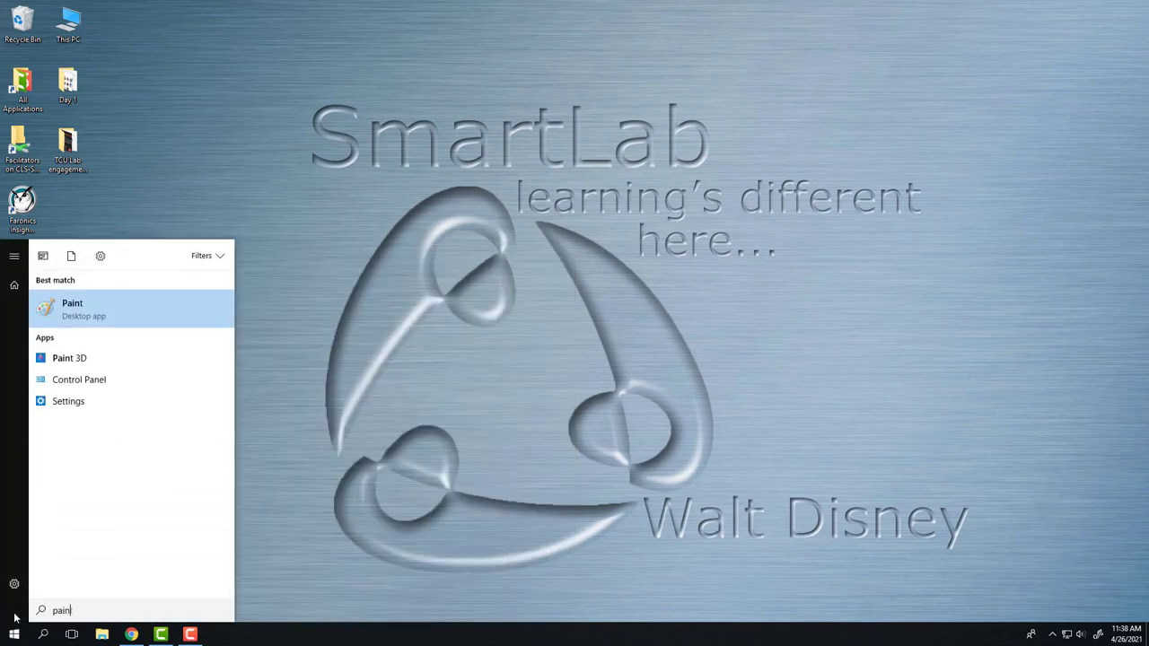
click(88, 312)
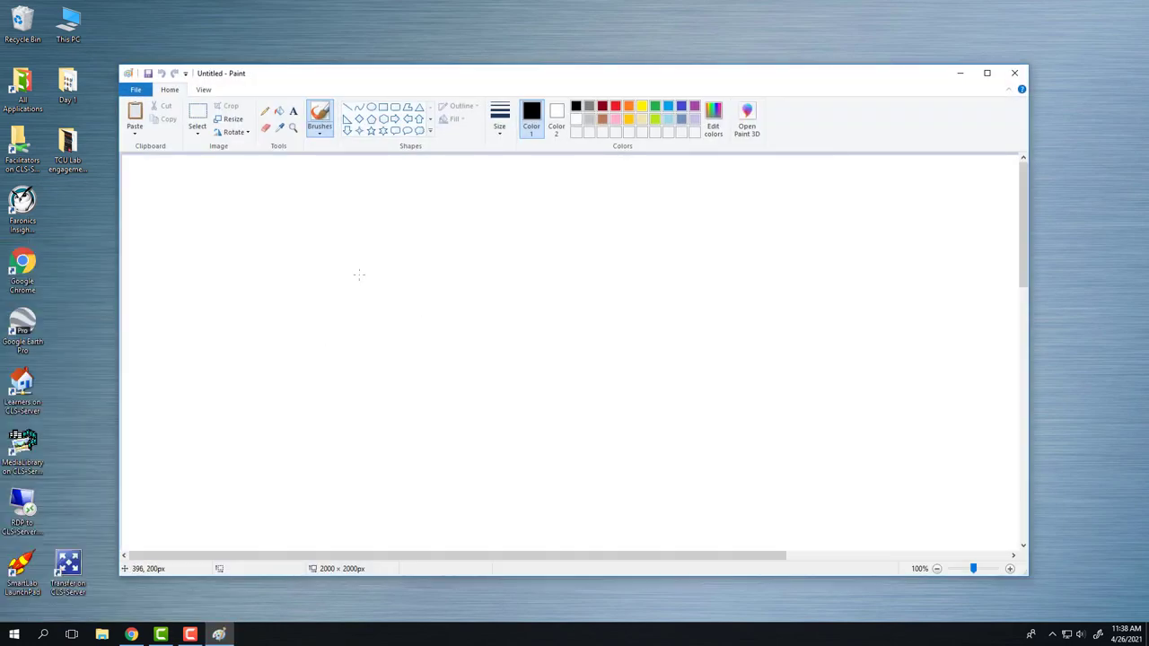
Step: Paste the desktop screenshot onto the Paint canvas and bring up the Save As dialog
key(ctrl+v)
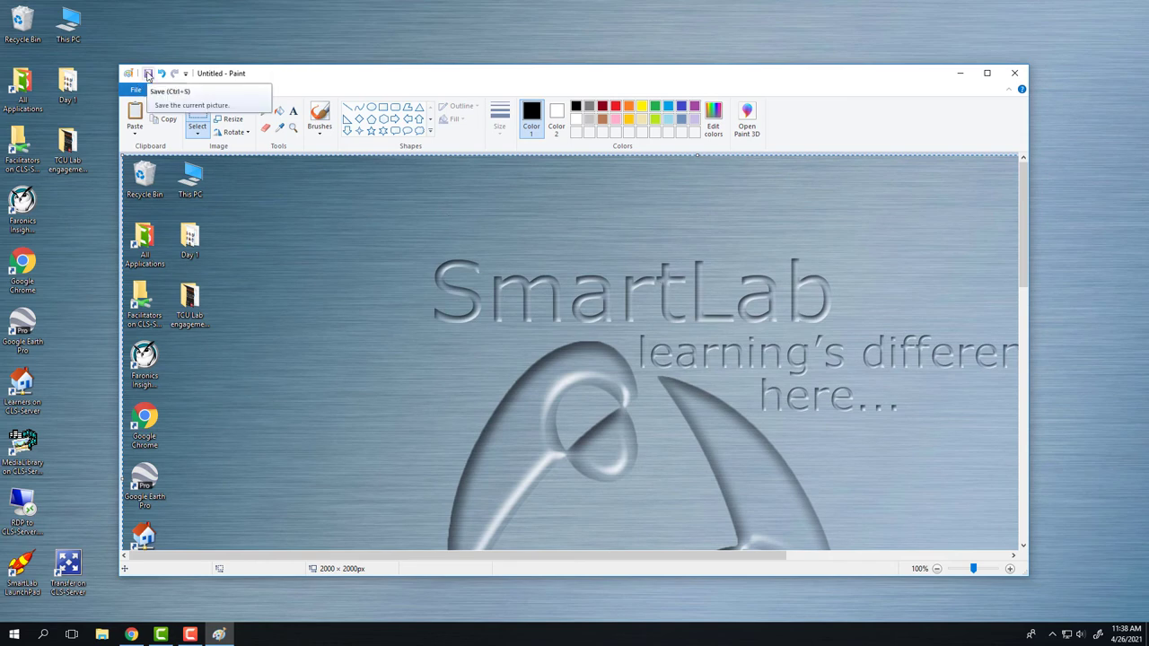
click(148, 74)
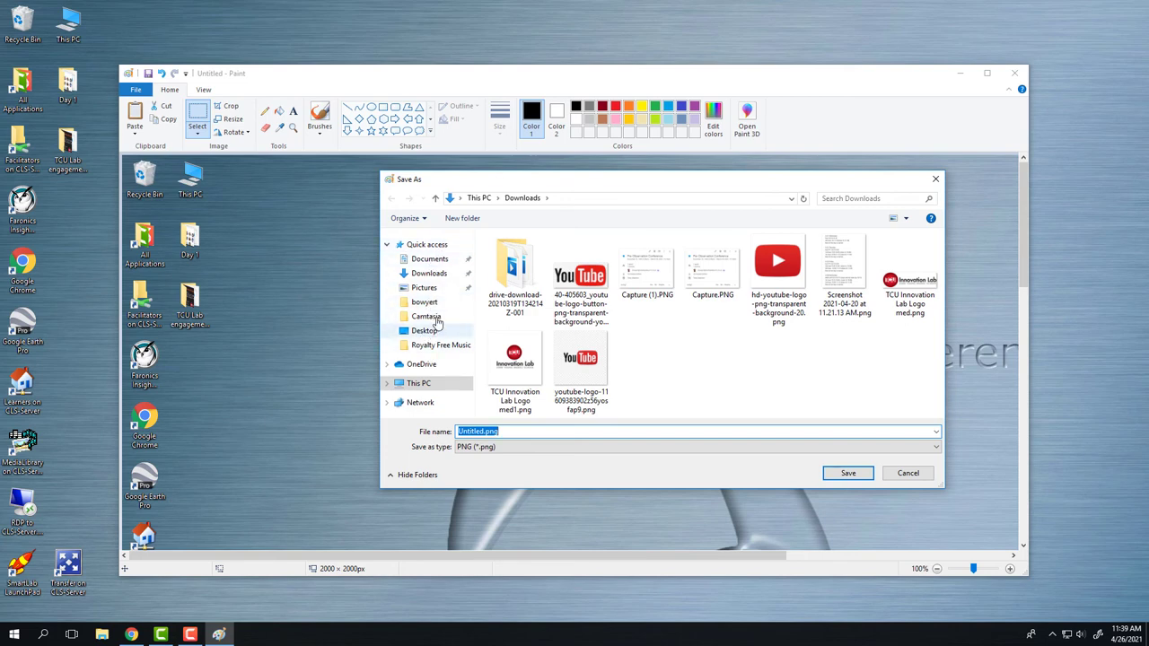
Step: Save the picture in Downloads as a JPEG named 'Screen Shot.jpg'
click(429, 273)
click(490, 432)
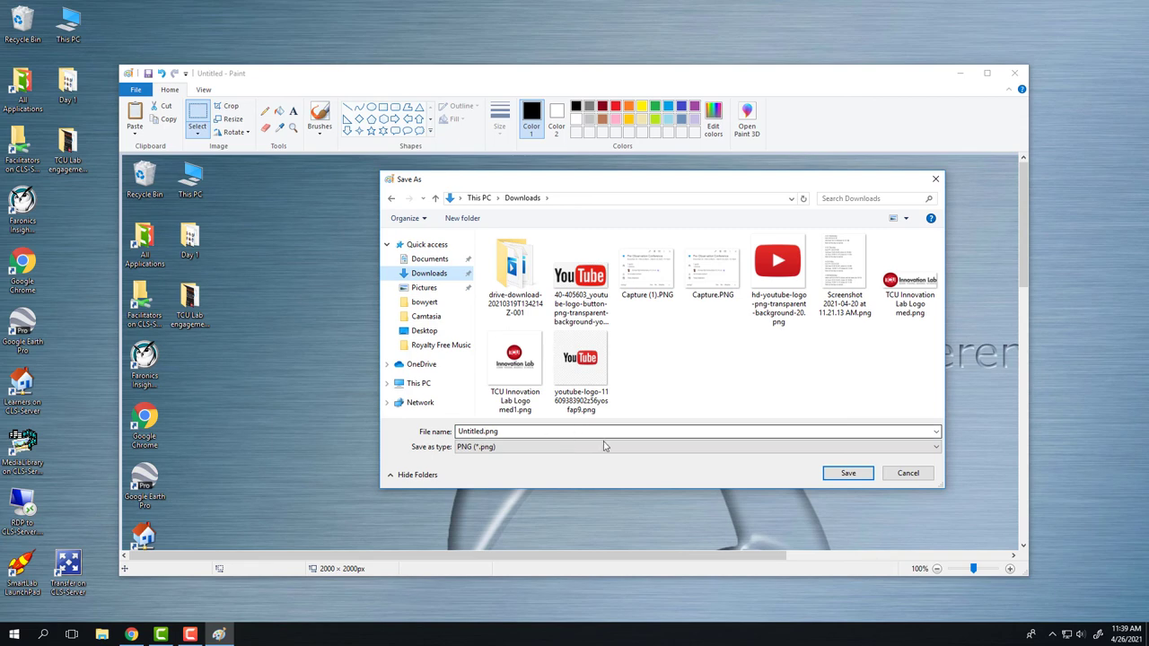
click(568, 449)
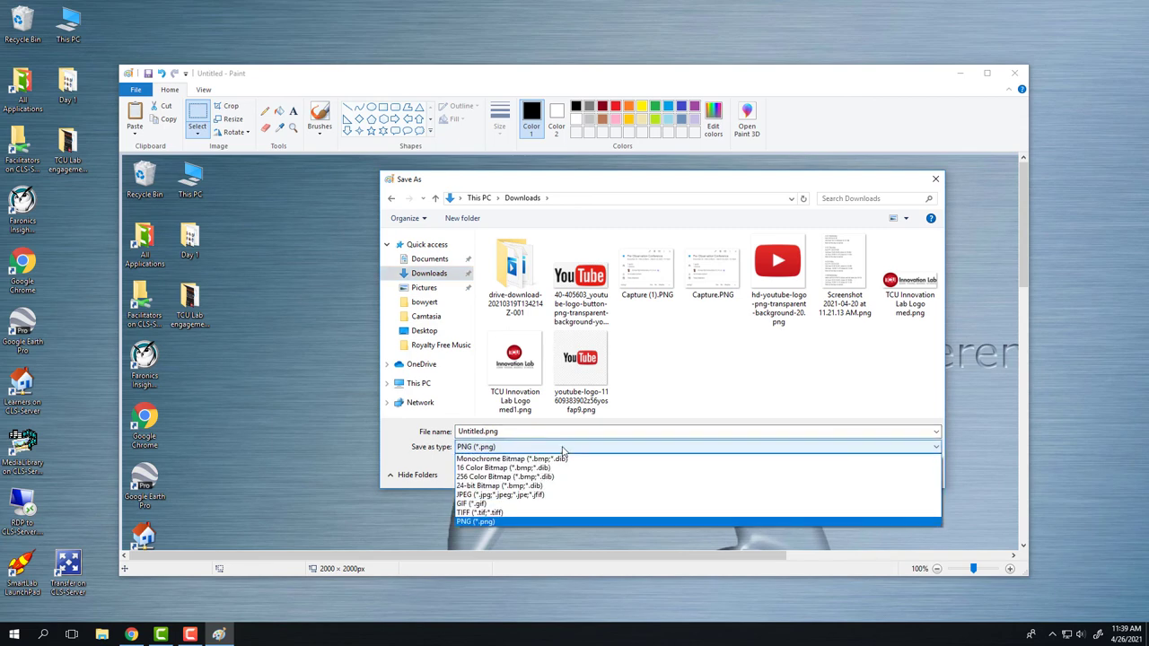
click(541, 496)
double_click(482, 433)
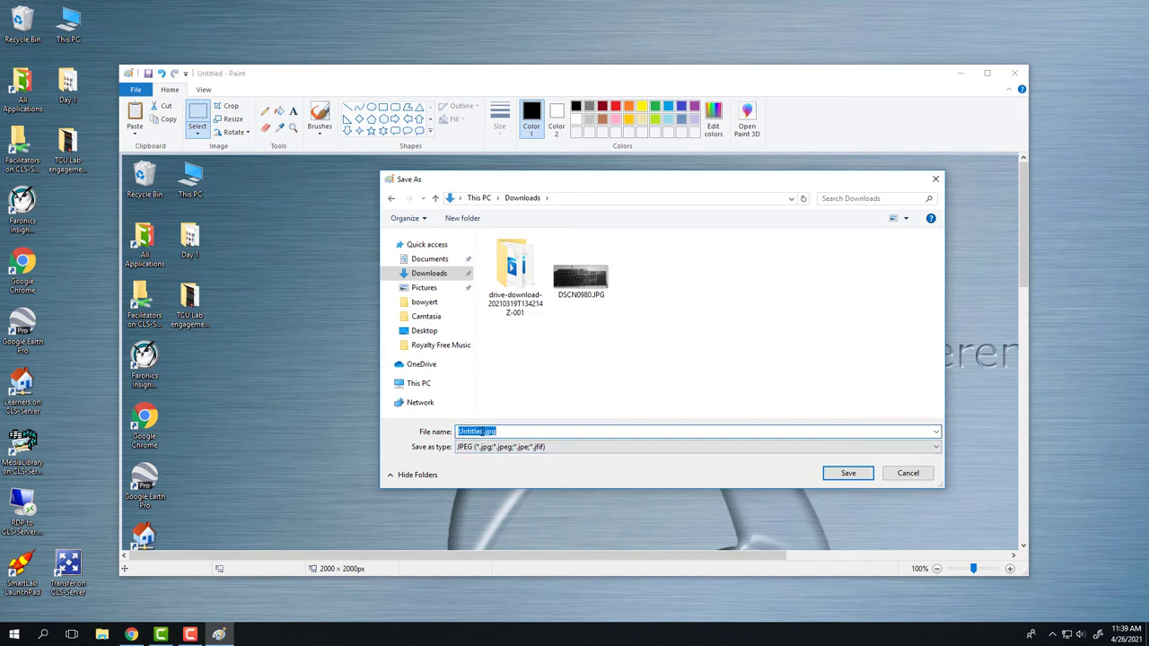
click(485, 432)
key(BackSpace)
key(BackSpace)
key(BackSpace)
key(BackSpace)
key(BackSpace)
key(BackSpace)
key(BackSpace)
key(BackSpace)
text(Screen Shot)
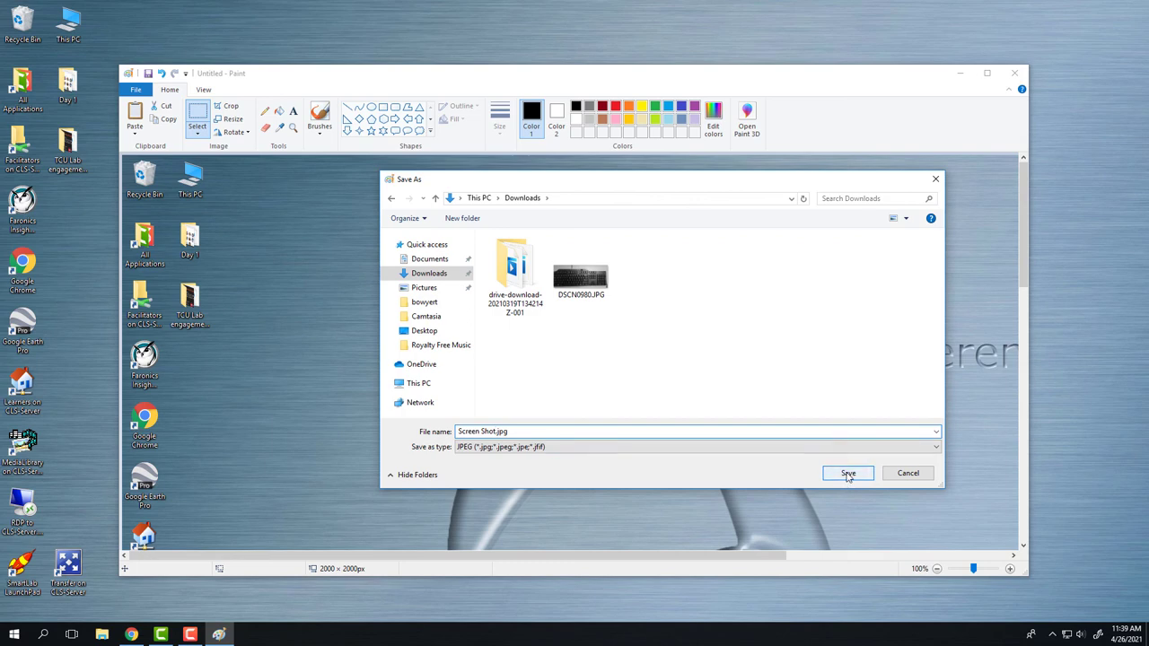
click(908, 473)
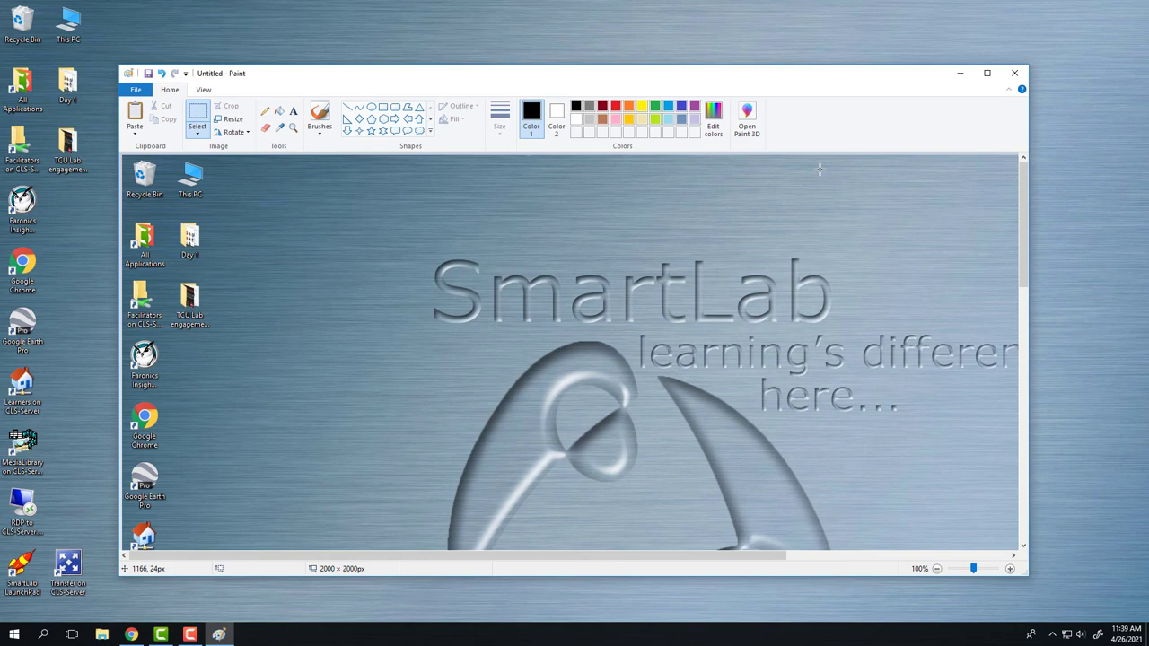
Step: Close Paint, choosing Don't Save for the remaining changes
click(1012, 76)
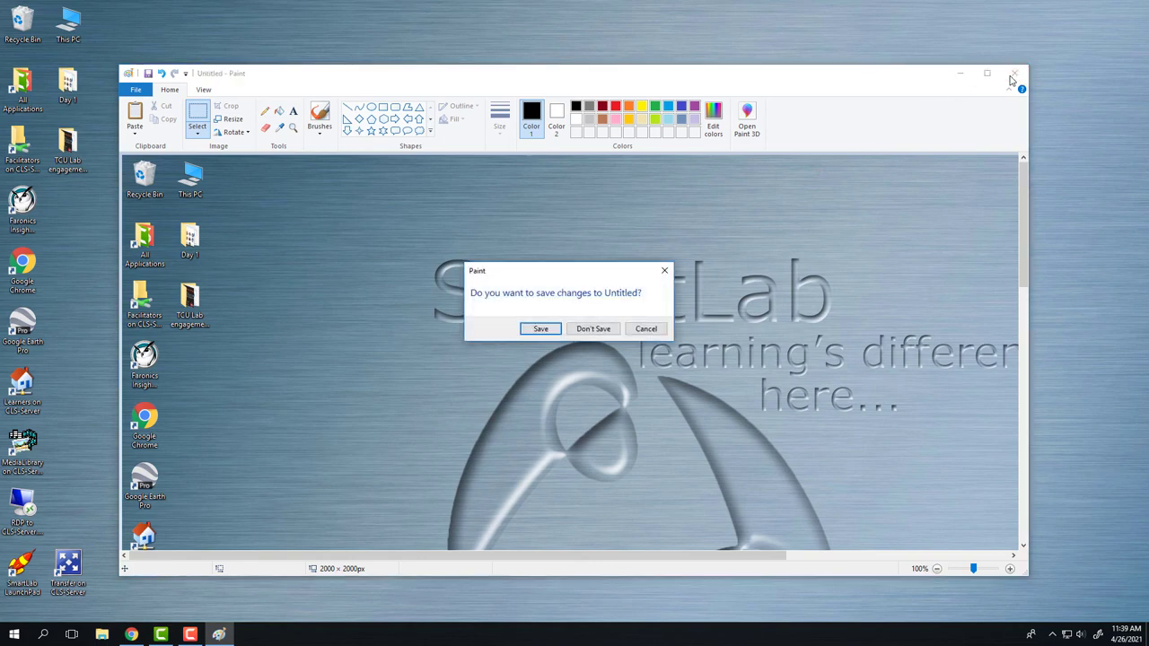
click(592, 329)
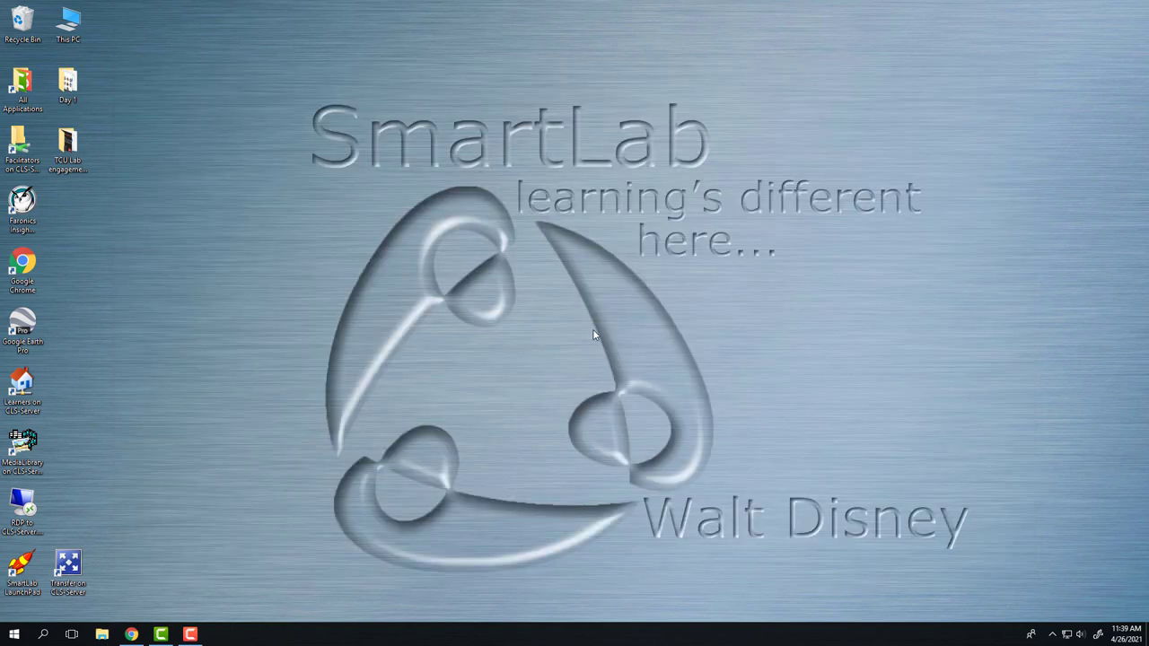